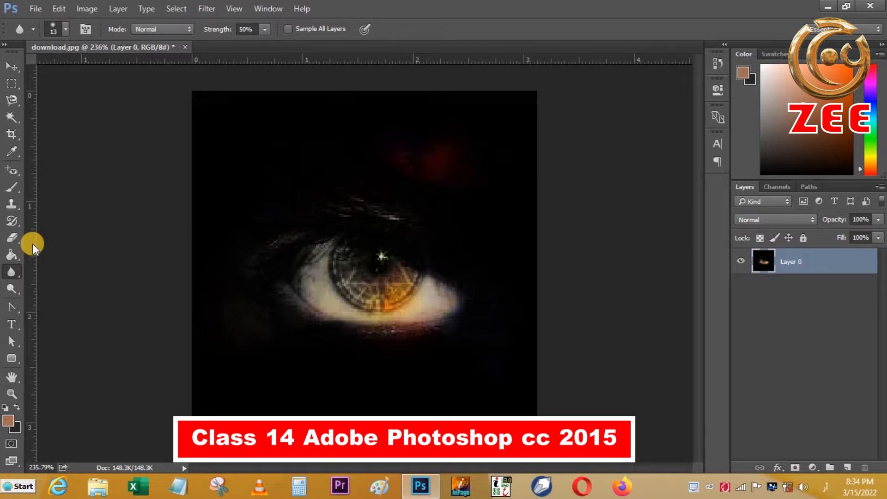
Create a new 204 x 28 pixel document with a white background and convert its locked background into a regular layer.
key("ctrl+n")
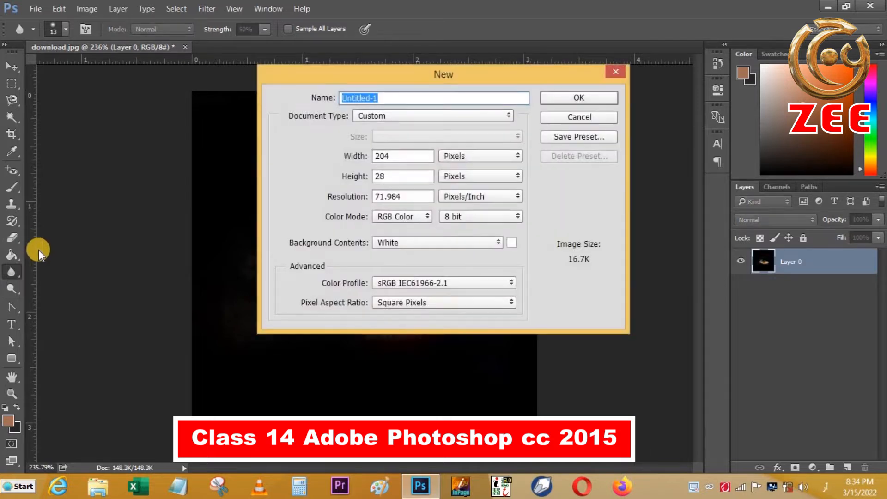
left_click(559, 95)
scroll(410, 257, "up", 5)
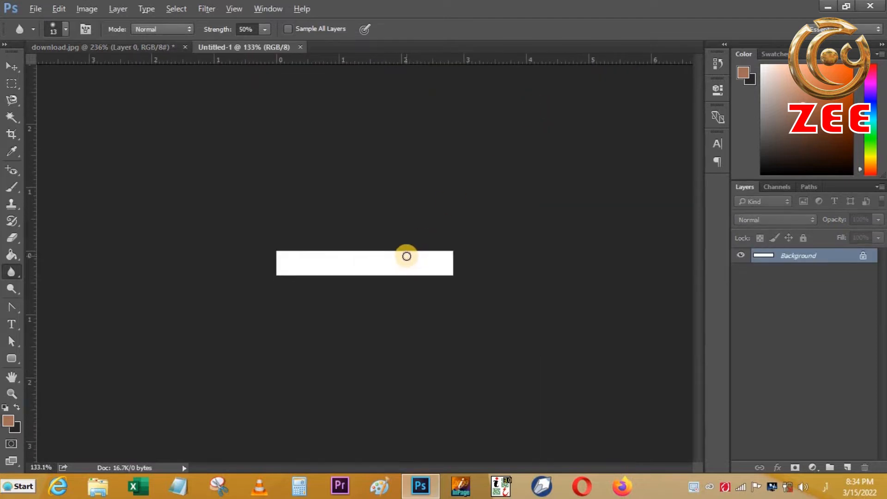
left_click(863, 256)
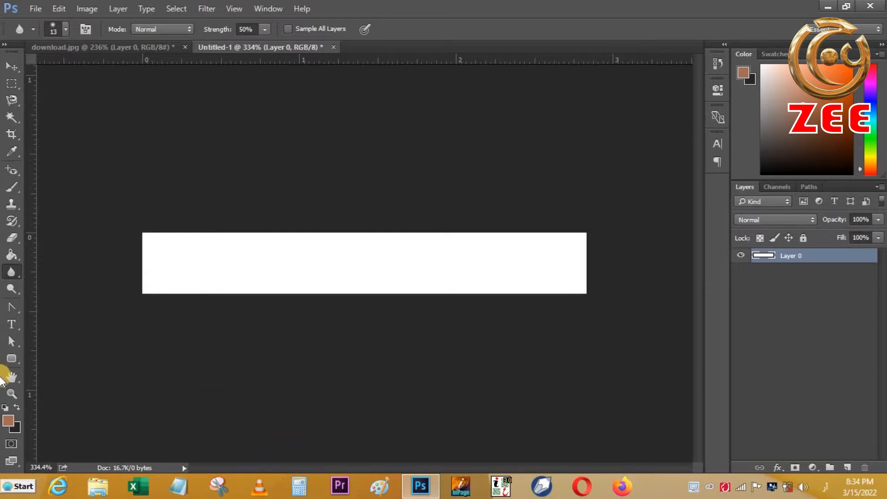
Set the foreground color to red ff0000 and the background color to golden yellow.
left_click(8, 420)
left_click_drag(455, 127, 441, 110)
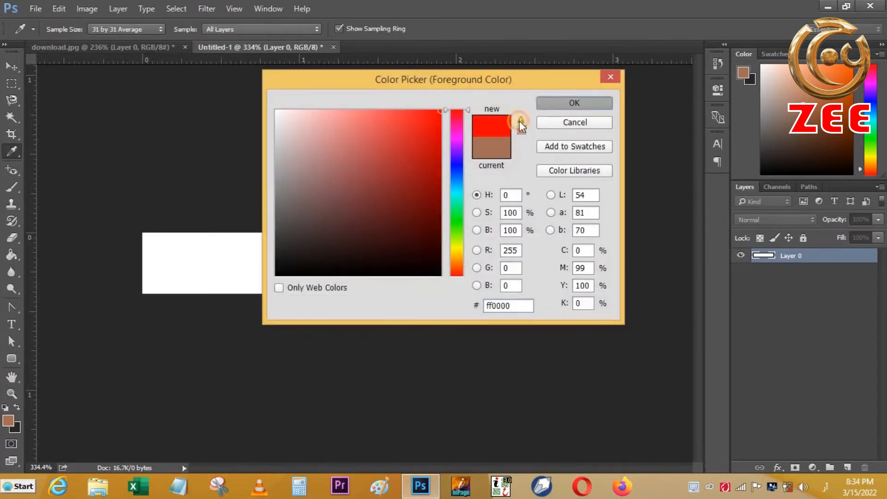
key("Return")
left_click(16, 428)
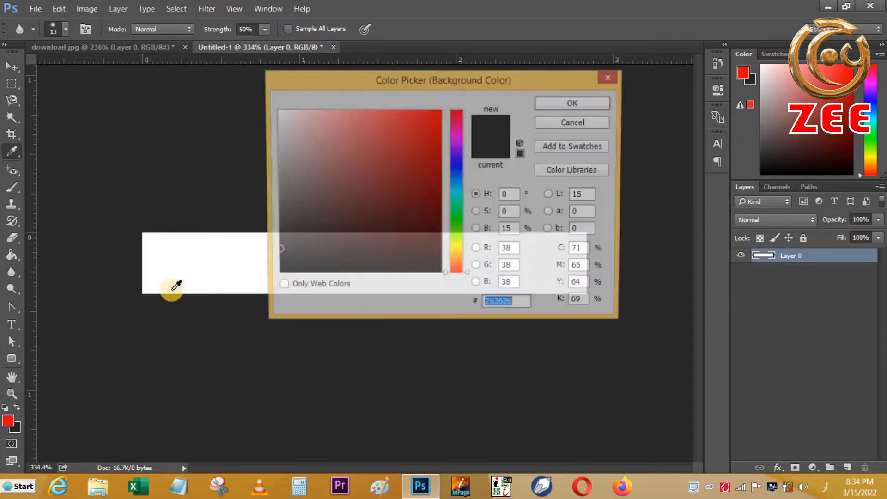
left_click(453, 254)
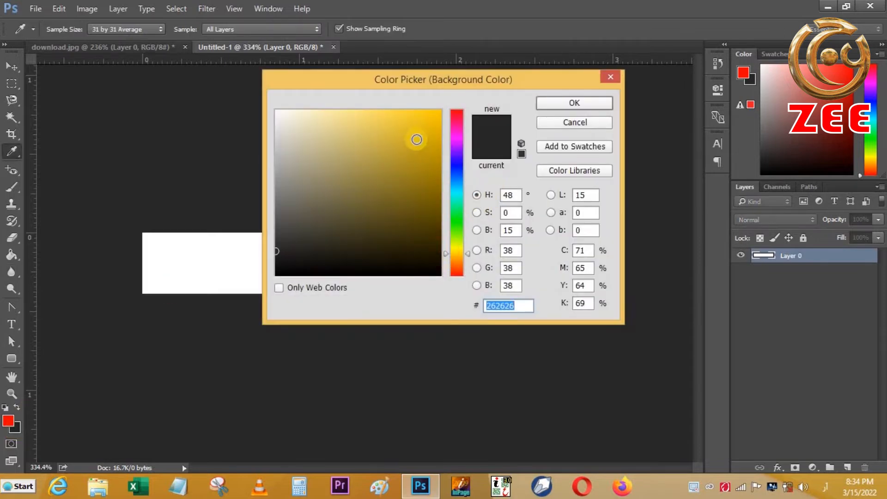
left_click_drag(411, 141, 471, 45)
left_click(560, 103)
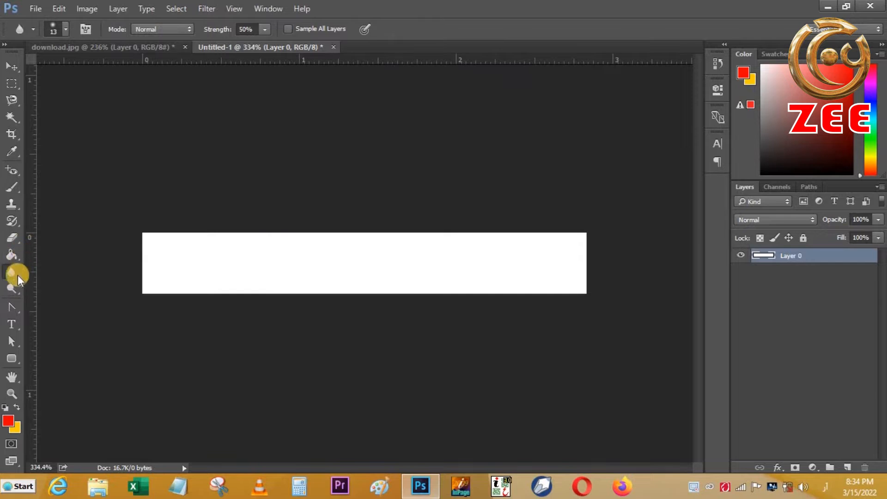
Fill the white banner with a linear foreground-to-background gradient running from its left edge to its right edge.
left_click(19, 257)
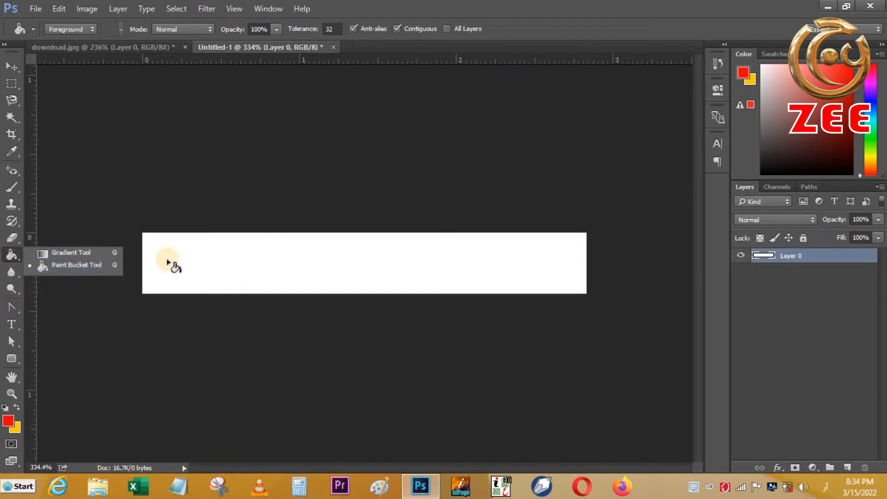
left_click(98, 252)
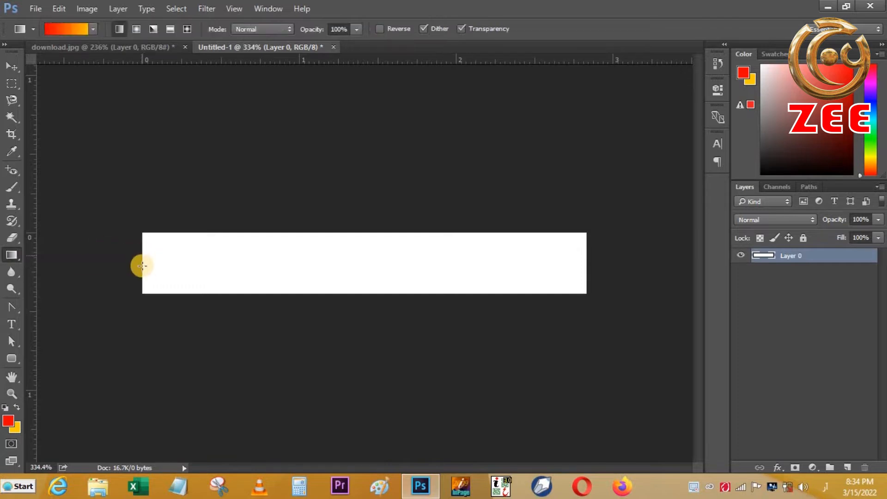
left_click_drag(142, 266, 588, 263)
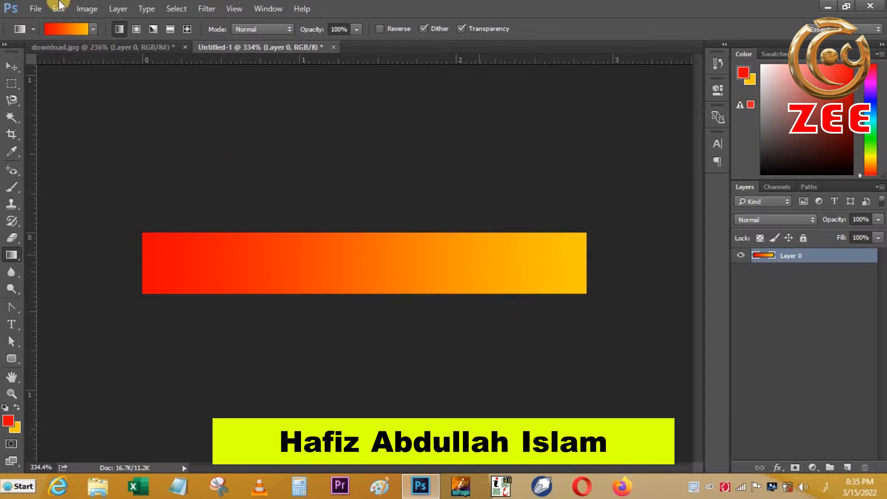
Apply the Foreground to Transparent gradient horizontally across the full width of the banner.
left_click(92, 29)
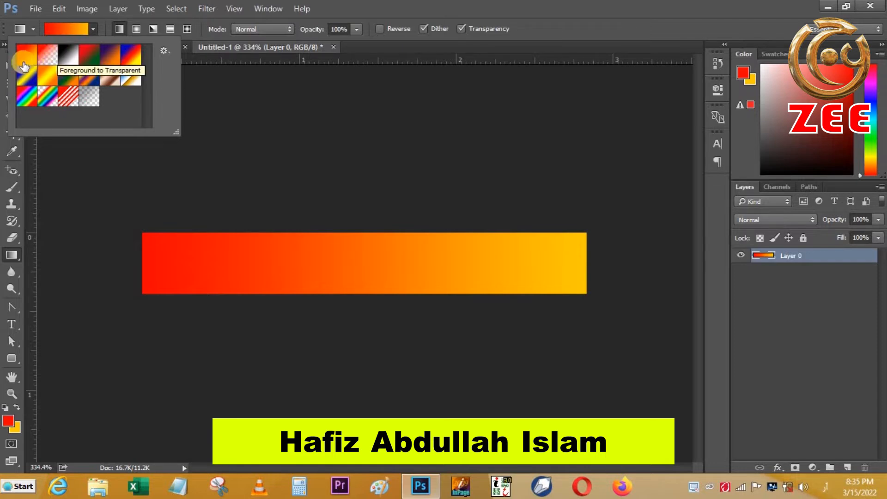
left_click(48, 57)
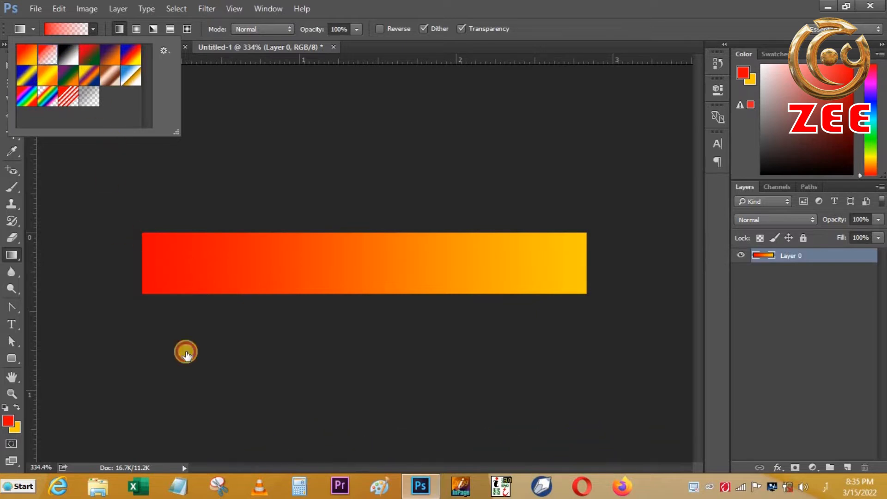
left_click_drag(142, 265, 589, 262)
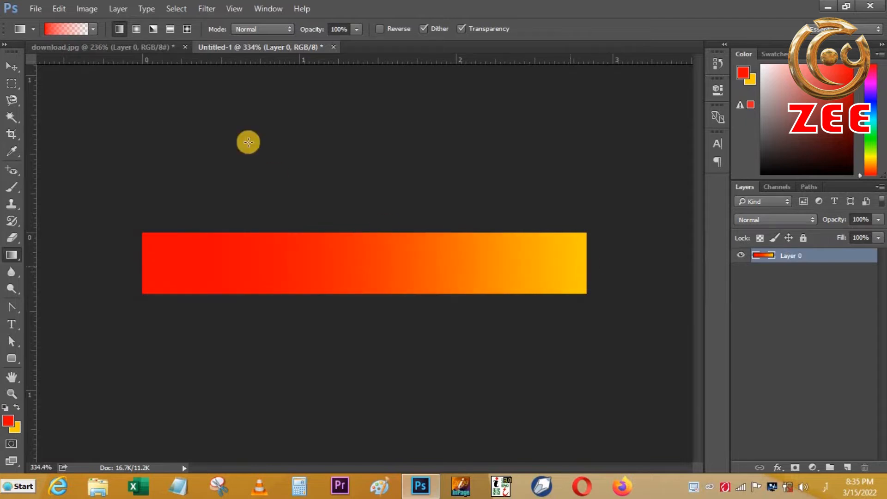
Fill the banner with the red-to-green preset gradient from left to right.
left_click(93, 28)
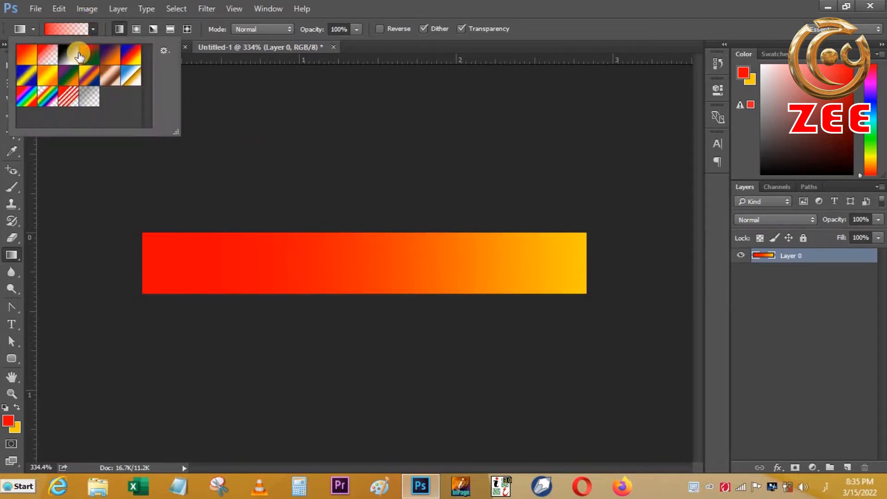
left_click(88, 55)
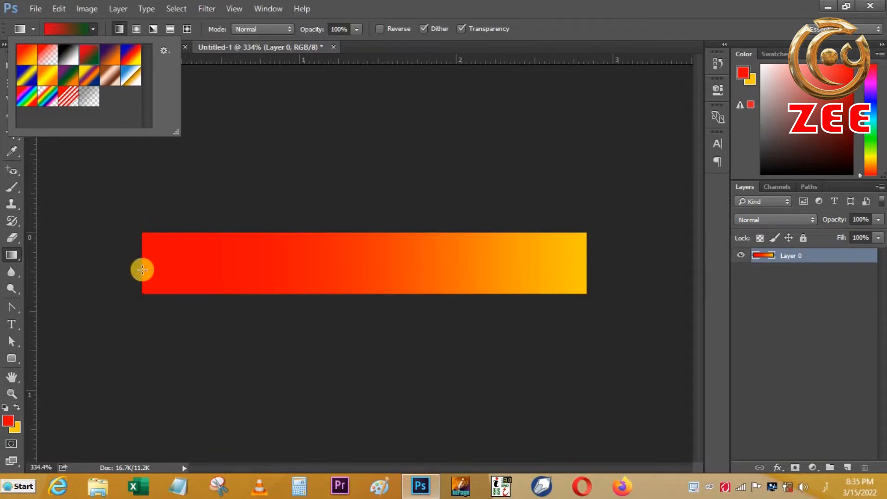
left_click_drag(146, 258, 585, 260)
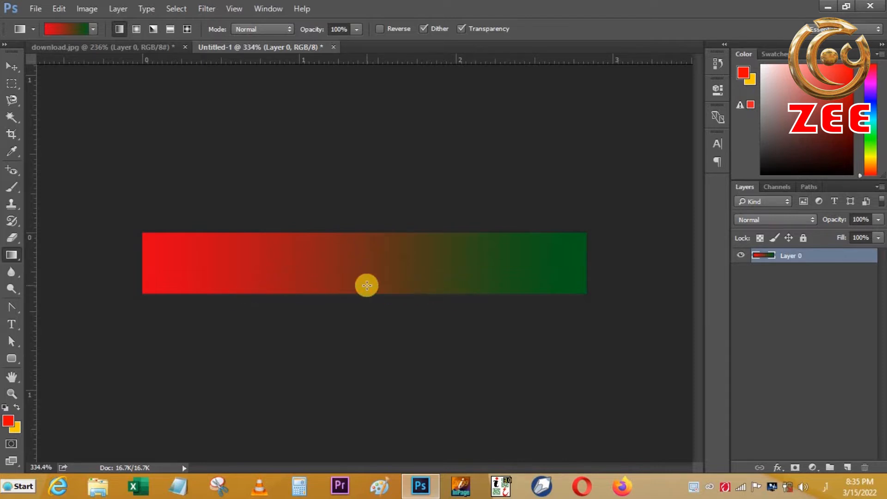
Fill the banner with the blue, white and gold preset gradient diagonally from its upper-left to its lower-right corner.
left_click(96, 26)
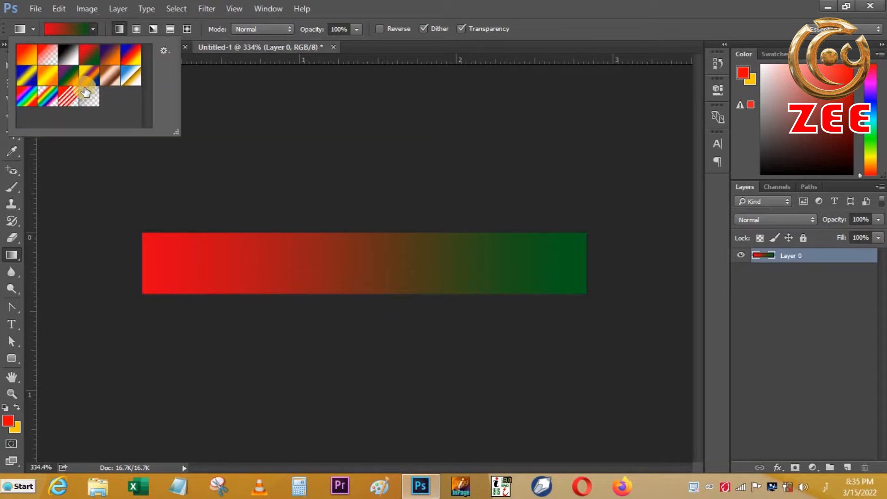
left_click(130, 76)
left_click_drag(143, 234, 585, 292)
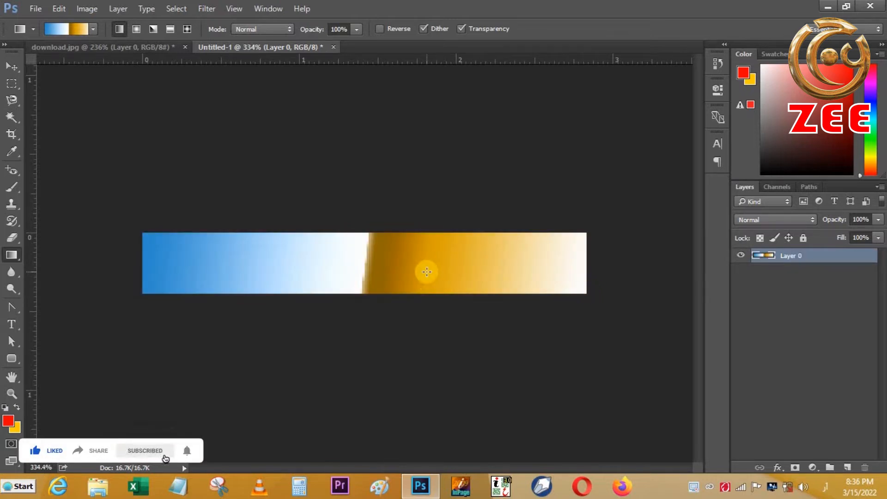
Overlay the striped transparent gradient preset diagonally across the banner to add slanted red stripes.
left_click(93, 30)
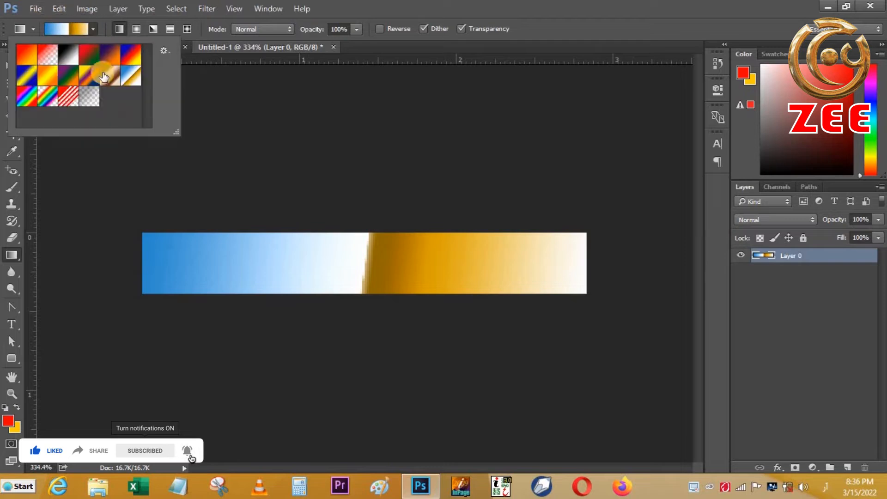
left_click(72, 97)
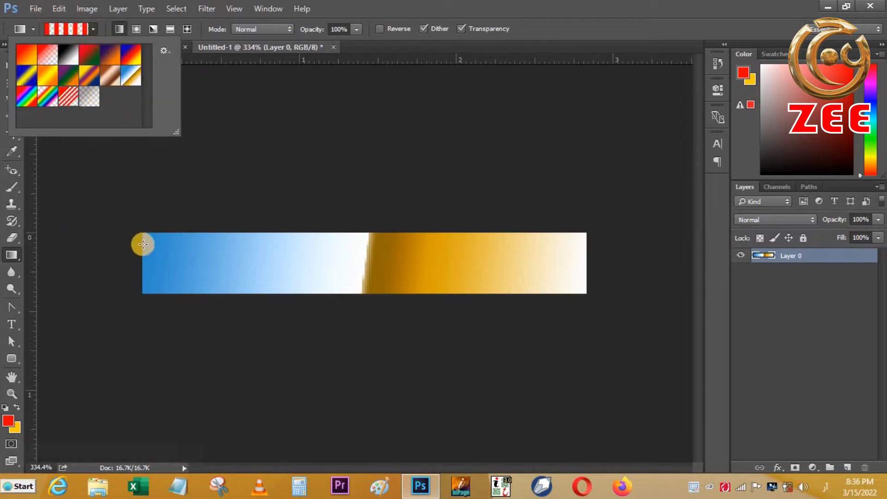
left_click_drag(142, 238, 590, 295)
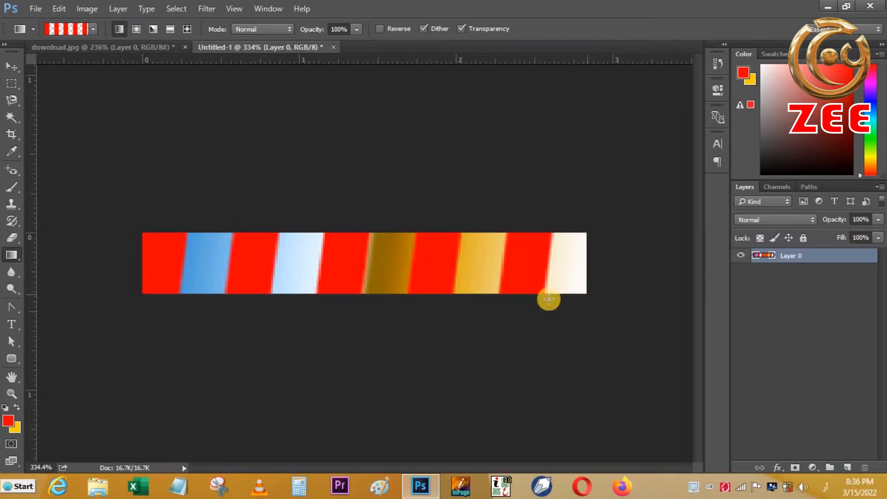
Switch to the download.jpg image and blur the eye's iris and pupil with the Blur Tool.
left_click(150, 46)
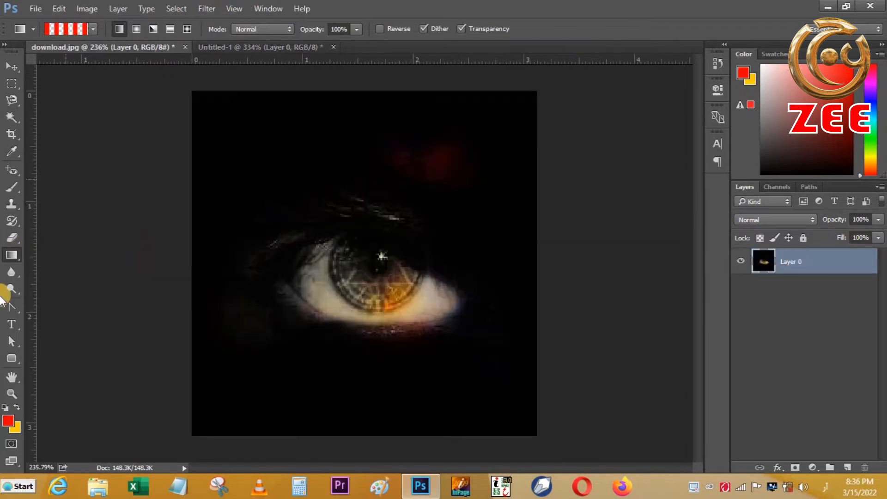
left_click(14, 275)
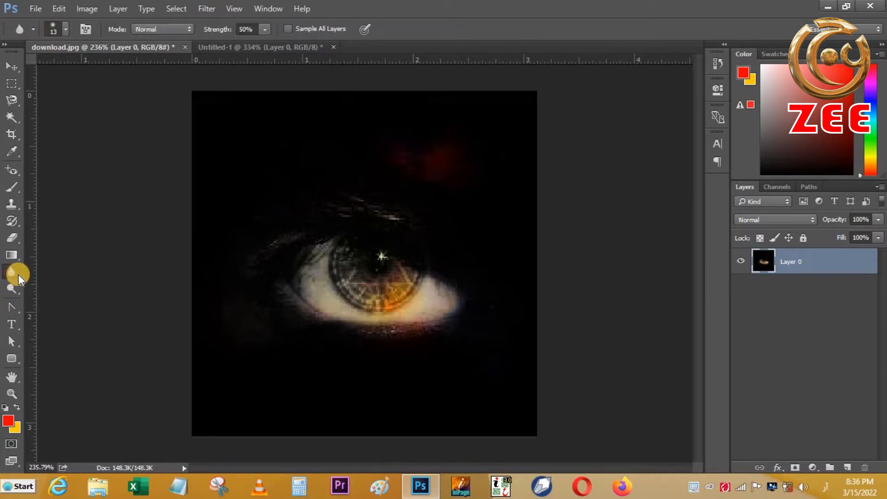
left_click(18, 273)
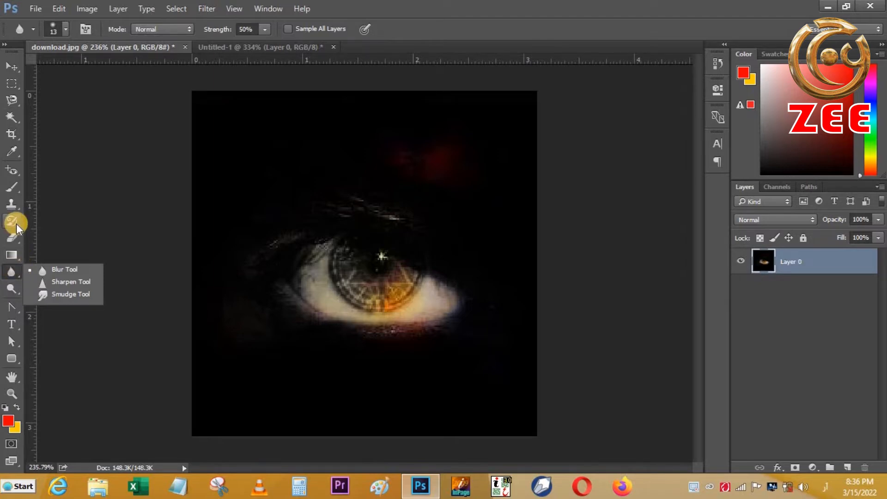
left_click(35, 276)
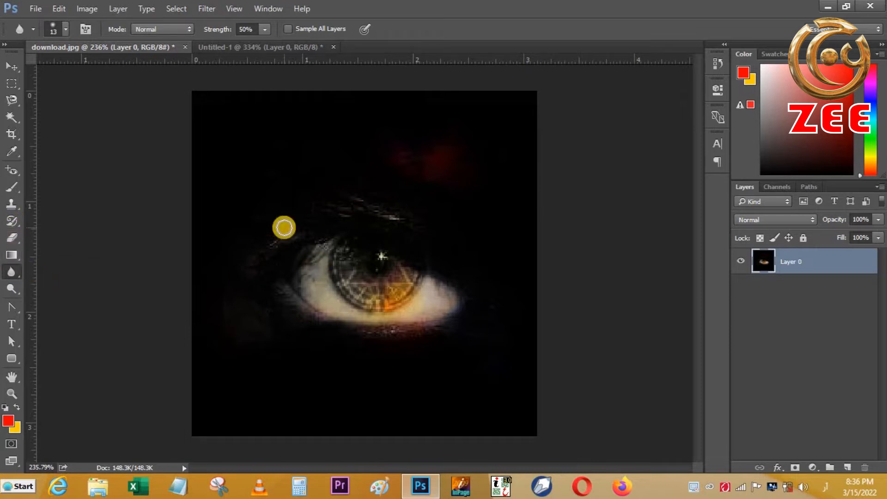
mouse_move(380, 279)
left_mouse_down()
mouse_move(454, 284)
mouse_move(348, 307)
mouse_move(380, 308)
mouse_move(384, 271)
mouse_move(363, 268)
mouse_move(368, 281)
mouse_move(334, 310)
mouse_move(271, 313)
mouse_move(370, 224)
mouse_move(335, 250)
mouse_move(390, 229)
left_mouse_up()
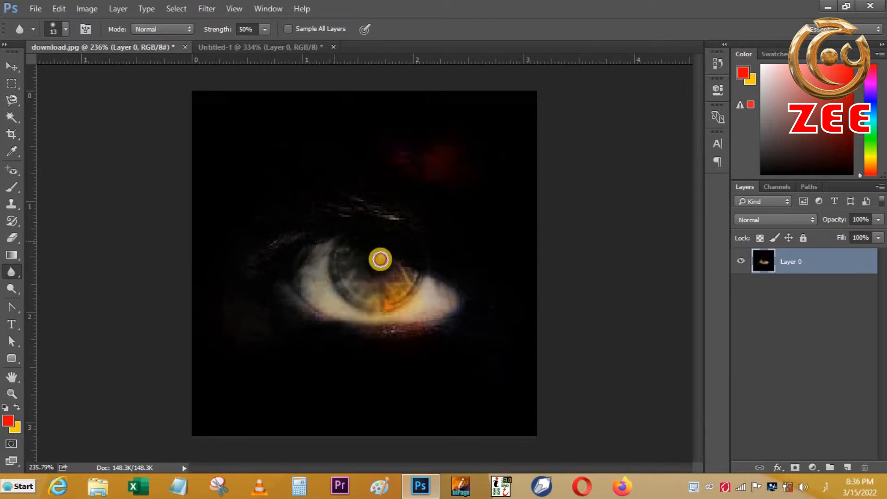
Enlarge the blur brush to 97 px and blur the whole eye area.
left_click(68, 29)
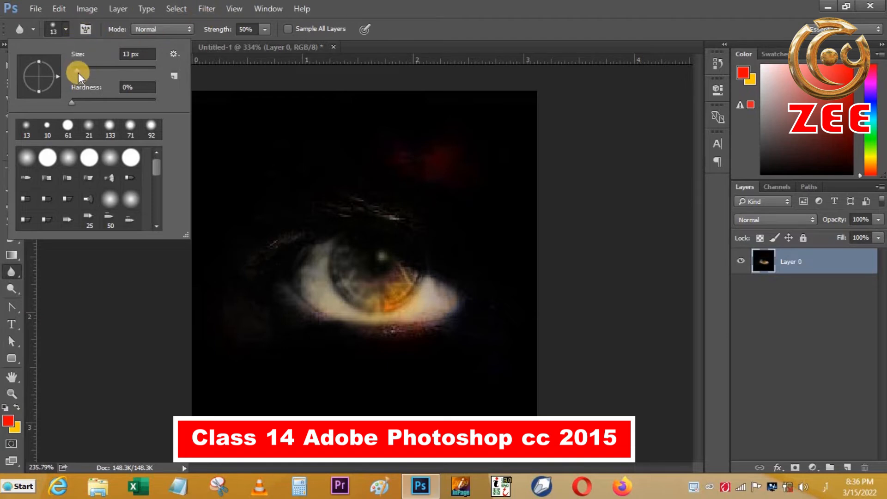
left_click_drag(79, 73, 112, 66)
mouse_move(300, 173)
left_mouse_down()
mouse_move(347, 319)
mouse_move(386, 168)
mouse_move(468, 89)
mouse_move(483, 284)
mouse_move(458, 369)
mouse_move(150, 173)
left_mouse_up()
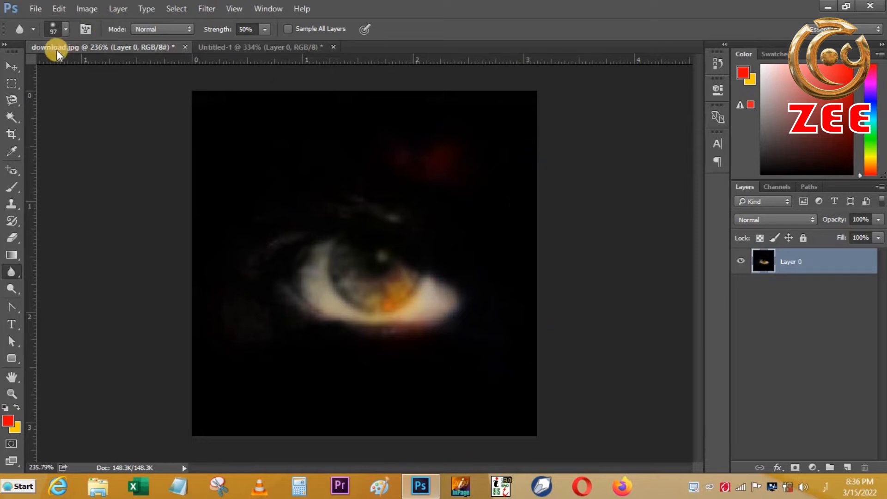
Undo the blur strokes on the eye image.
key("ctrl+alt+z")
key("ctrl+alt+z")
key("ctrl+alt+z")
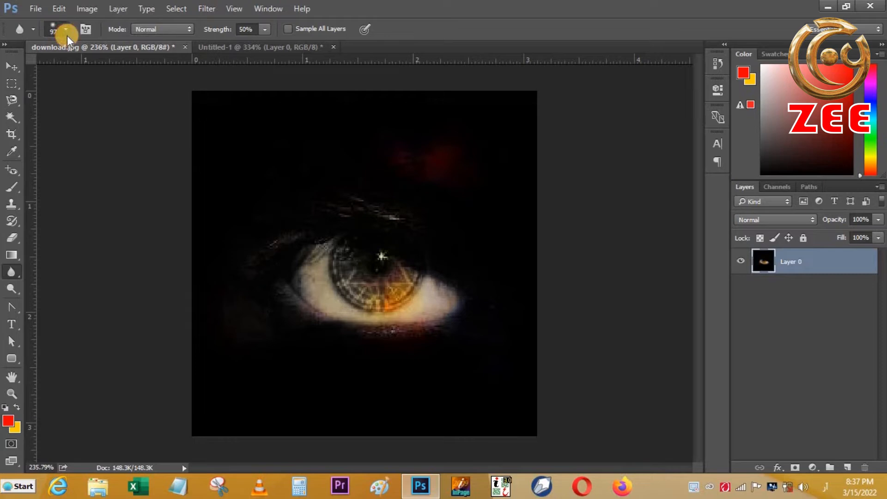
Set the blur brush size to 26 px and blur the iris and the eye's left corner.
left_click(66, 31)
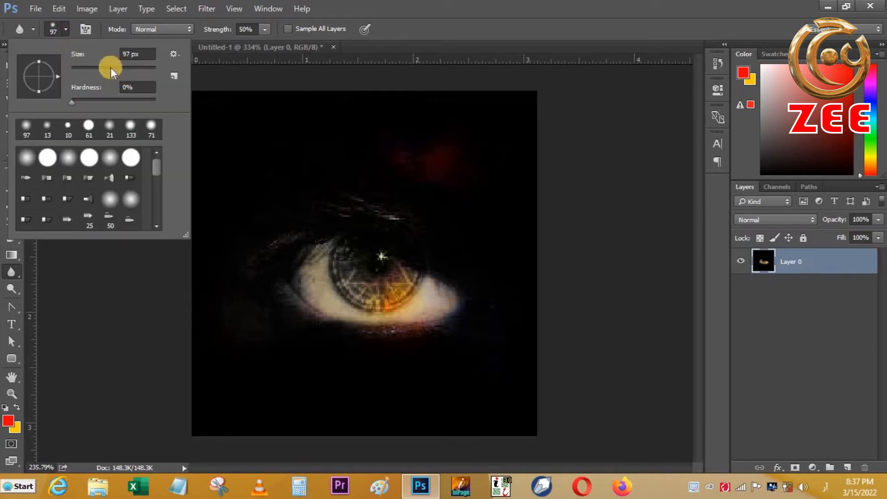
mouse_move(110, 68)
left_mouse_down()
mouse_move(71, 70)
mouse_move(82, 71)
left_mouse_up()
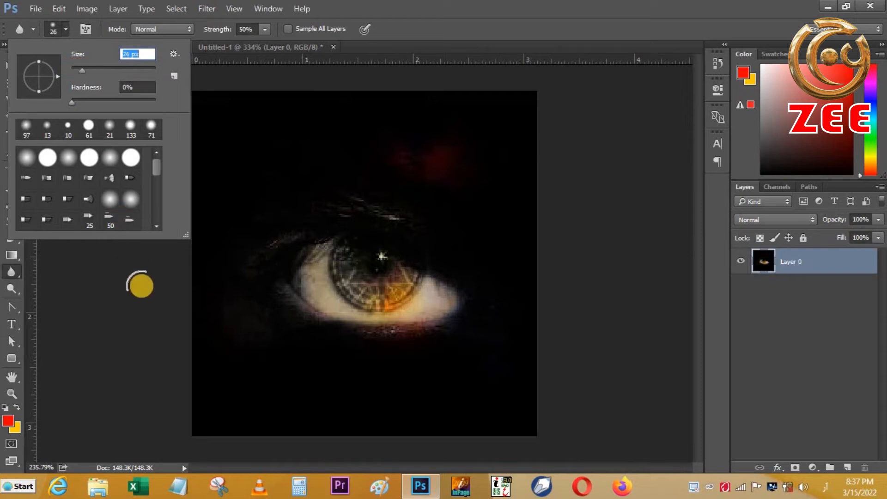
left_click(247, 244)
mouse_move(271, 222)
left_mouse_down()
mouse_move(273, 306)
mouse_move(422, 258)
mouse_move(390, 280)
mouse_move(267, 285)
mouse_move(388, 254)
mouse_move(297, 264)
mouse_move(346, 299)
mouse_move(478, 275)
mouse_move(408, 283)
left_mouse_up()
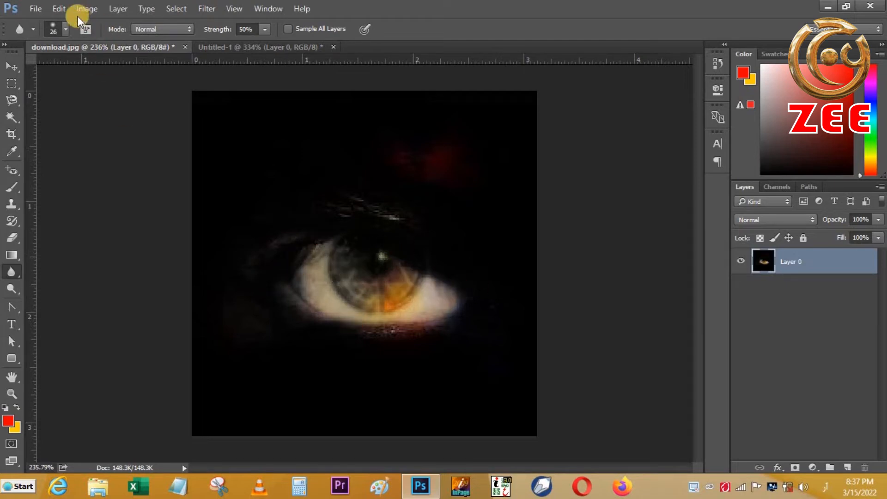
Raise the blur brush's hardness to the maximum and blur the iris and the eye's edges further.
left_click(66, 31)
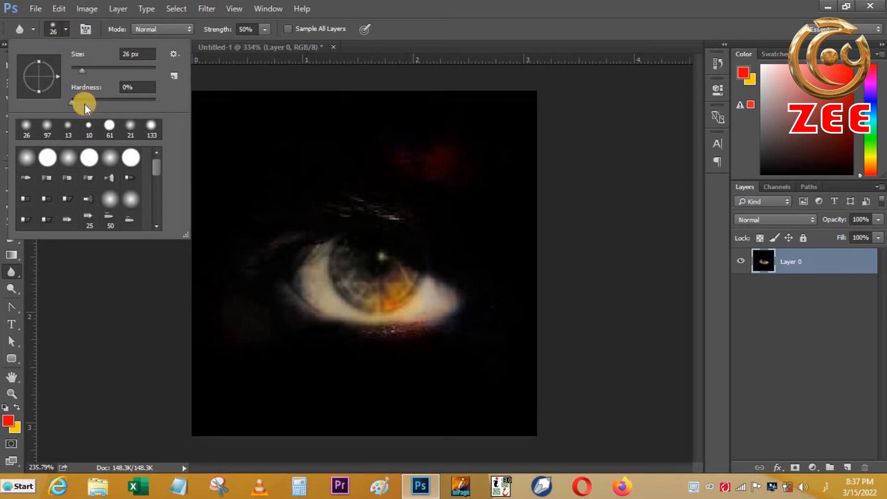
left_click_drag(72, 99, 179, 95)
mouse_move(264, 327)
left_mouse_down()
mouse_move(261, 381)
mouse_move(271, 238)
mouse_move(526, 324)
mouse_move(327, 303)
mouse_move(465, 289)
mouse_move(264, 290)
mouse_move(418, 295)
mouse_move(336, 277)
mouse_move(437, 285)
mouse_move(328, 281)
left_mouse_up()
left_click(447, 269)
left_click(427, 267)
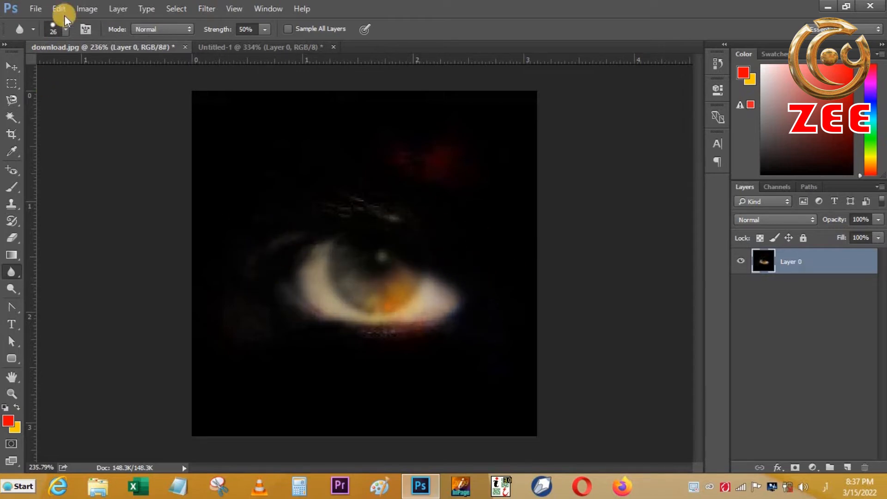
Set the blur brush's hardness to 35% and blur across the eye and its upper lid.
left_click(67, 36)
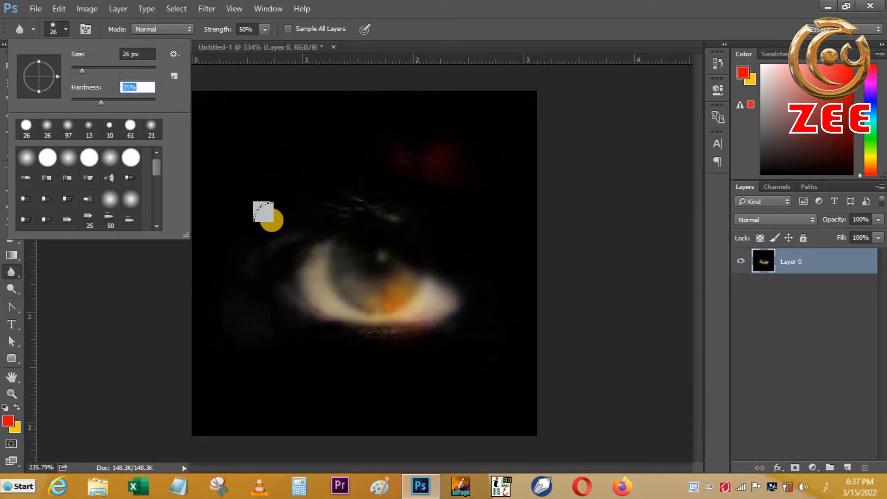
scroll(45, 197, "down", 2)
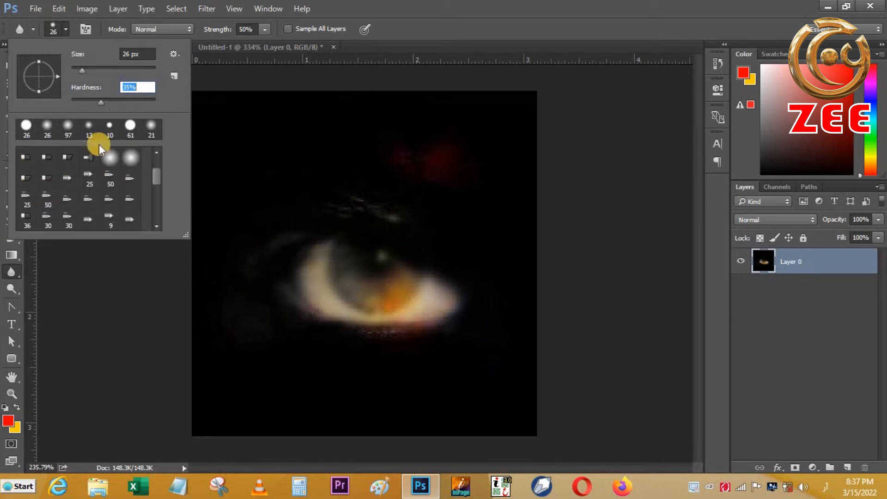
left_click(110, 158)
left_click(217, 175)
mouse_move(294, 262)
left_mouse_down()
mouse_move(290, 280)
mouse_move(436, 212)
left_mouse_up()
left_click(411, 253)
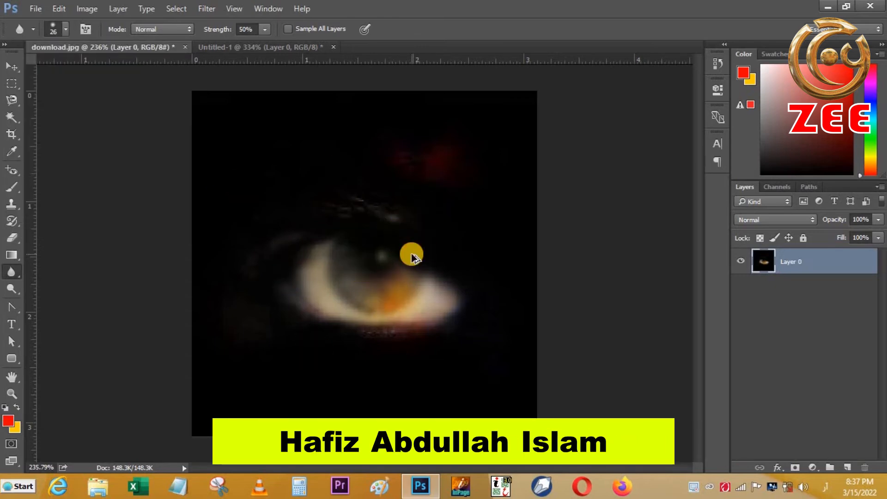
Undo the recent blur strokes and lightly blur the iris and eyebrow with the 26 px brush.
key("ctrl+alt+z")
key("ctrl+alt+z")
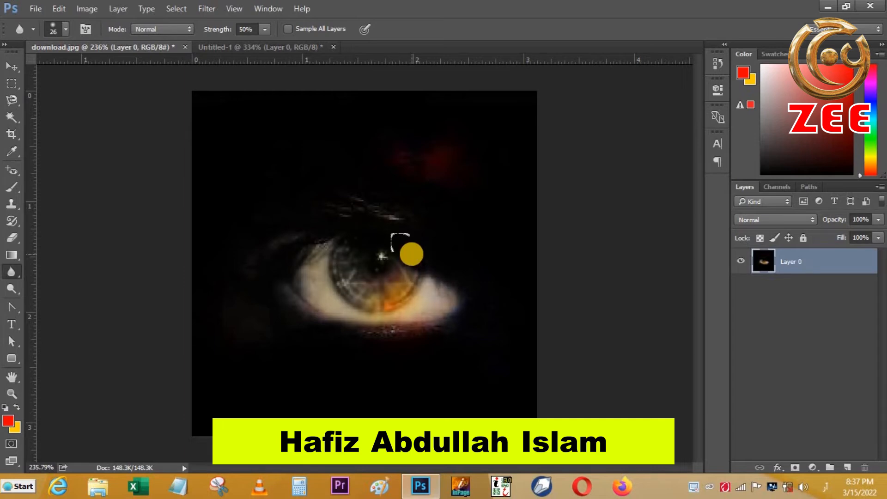
mouse_move(431, 194)
left_mouse_down()
mouse_move(390, 252)
mouse_move(402, 212)
mouse_move(328, 324)
mouse_move(363, 258)
left_mouse_up()
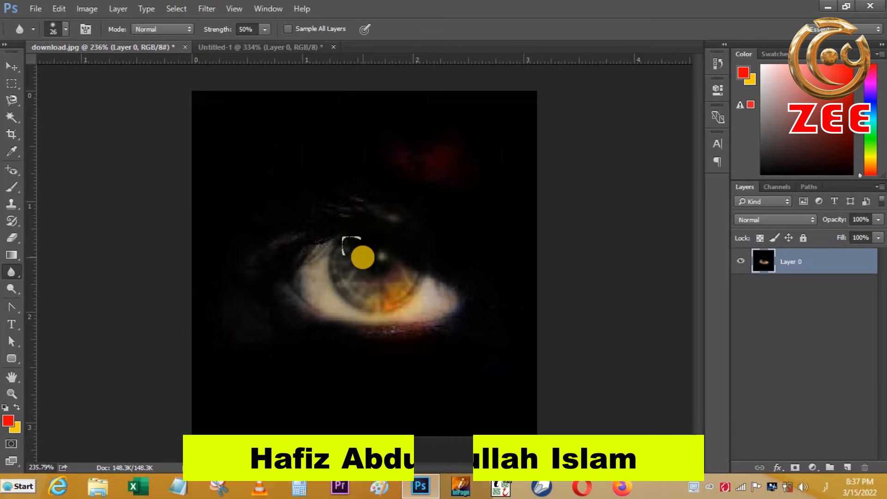
Switch to the Smudge Tool and set its brush to 40 px with 45% hardness.
left_click(19, 275)
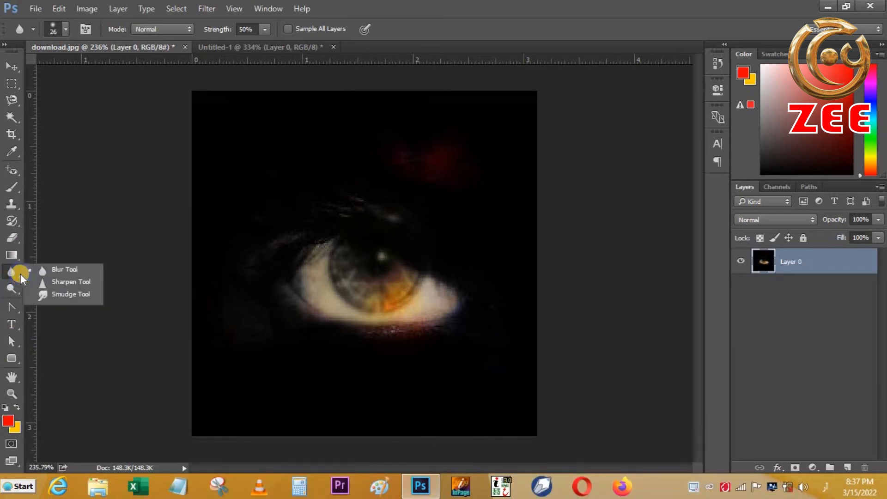
left_click(40, 300)
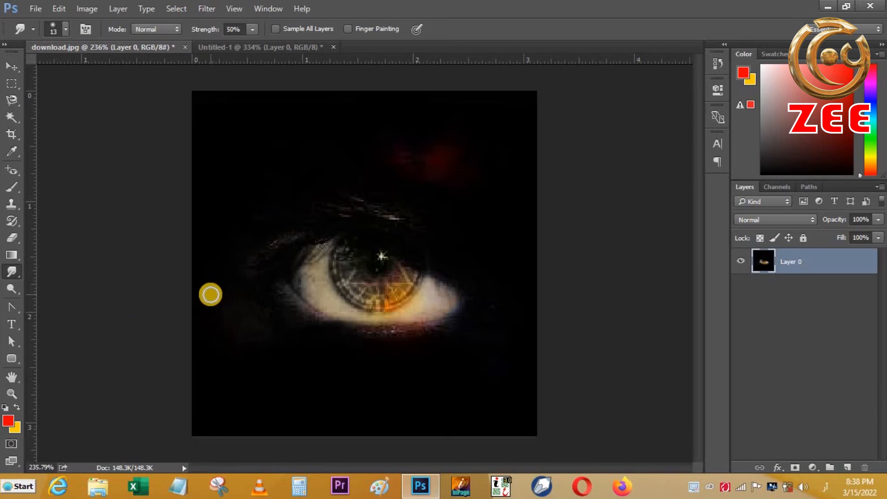
left_click(35, 27)
left_click(112, 306)
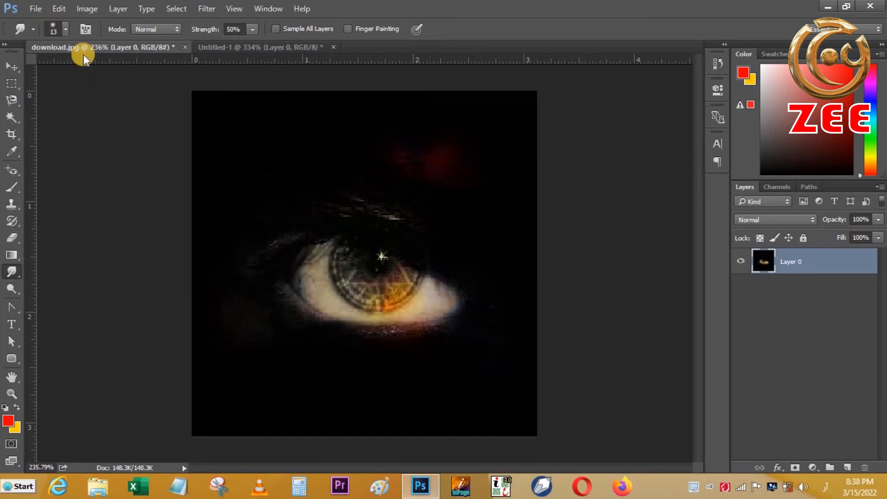
left_click(67, 27)
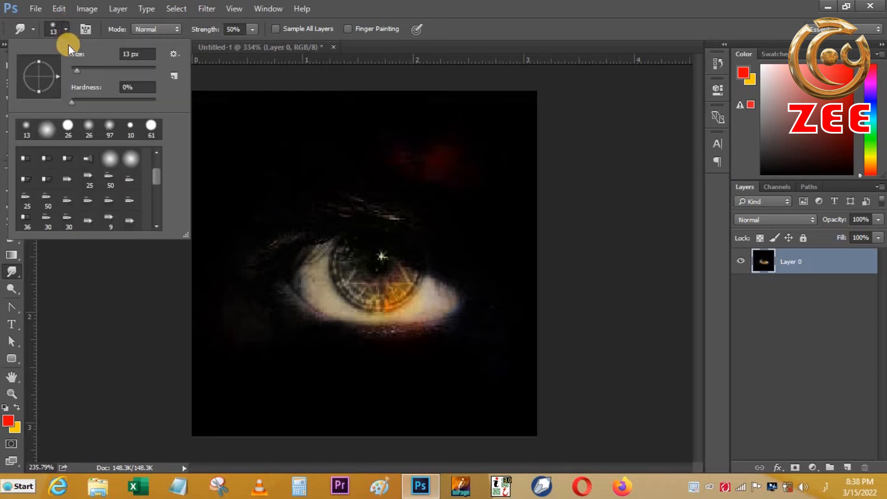
left_click_drag(79, 68, 90, 70)
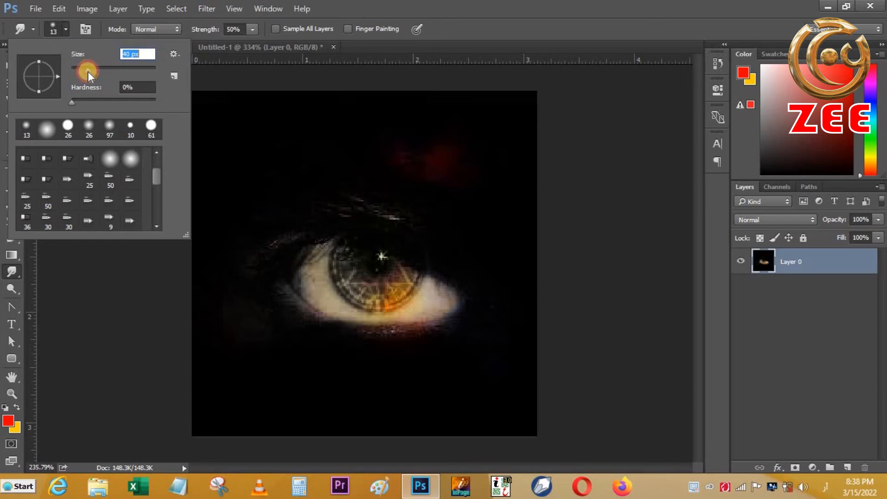
left_click_drag(70, 98, 84, 98)
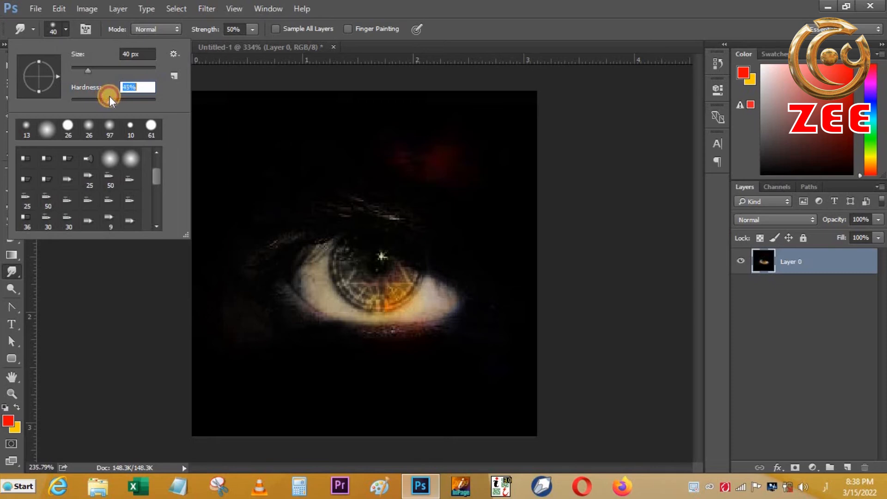
left_click(101, 271)
Undo a trial smudge over the whole eye and smudge the iris down toward the eye's right corner instead.
mouse_move(353, 259)
left_mouse_down()
mouse_move(321, 311)
mouse_move(301, 311)
mouse_move(303, 263)
mouse_move(274, 342)
mouse_move(462, 309)
mouse_move(336, 308)
mouse_move(481, 299)
mouse_move(388, 292)
mouse_move(458, 283)
mouse_move(395, 244)
mouse_move(423, 262)
mouse_move(437, 254)
mouse_move(326, 254)
mouse_move(324, 294)
mouse_move(352, 259)
mouse_move(322, 290)
mouse_move(362, 203)
mouse_move(286, 351)
mouse_move(313, 257)
mouse_move(292, 237)
mouse_move(173, 322)
mouse_move(165, 393)
mouse_move(217, 323)
mouse_move(245, 332)
mouse_move(230, 370)
mouse_move(531, 367)
mouse_move(487, 385)
mouse_move(362, 379)
mouse_move(486, 353)
mouse_move(328, 334)
mouse_move(123, 266)
mouse_move(427, 334)
mouse_move(446, 354)
mouse_move(368, 348)
mouse_move(326, 358)
mouse_move(373, 284)
mouse_move(387, 295)
mouse_move(347, 294)
left_mouse_up()
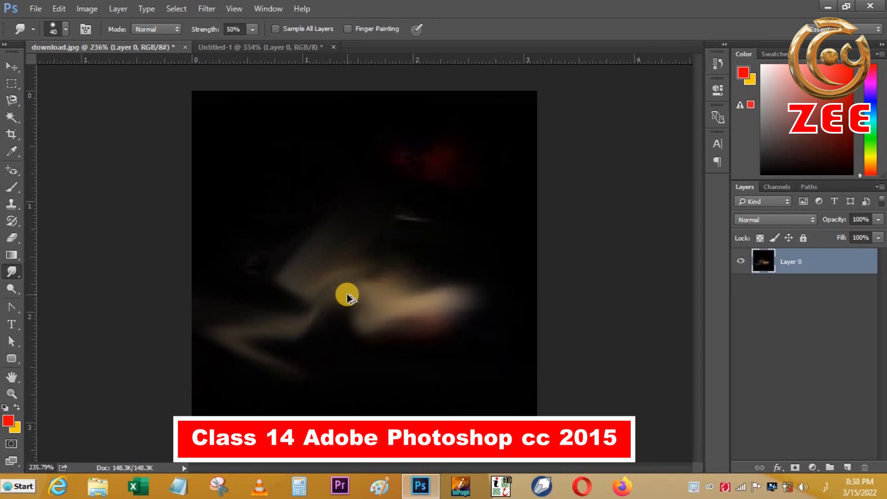
key("ctrl+z")
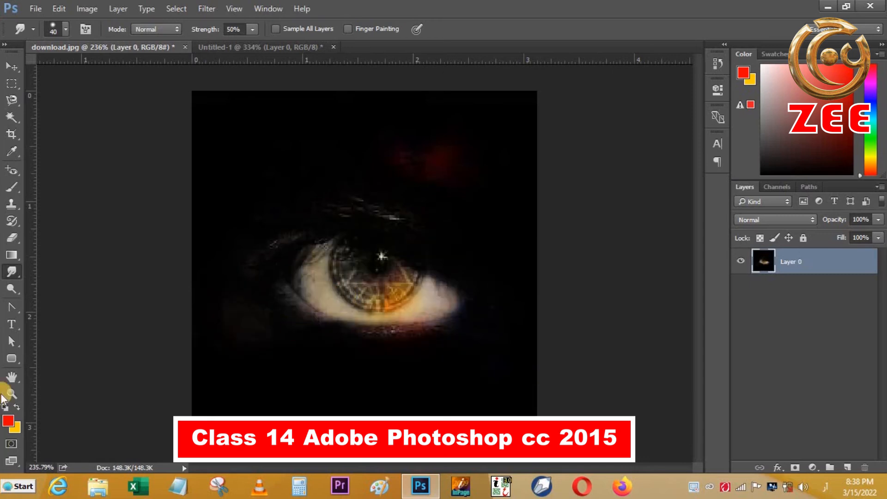
mouse_move(237, 148)
left_mouse_down()
mouse_move(230, 346)
mouse_move(367, 312)
mouse_move(467, 303)
mouse_move(290, 299)
mouse_move(411, 283)
mouse_move(440, 303)
mouse_move(418, 333)
left_mouse_up()
Switch to the Blur Tool with the recent 40 px brush and blur the eyebrow and upper lashes.
left_click(18, 278)
left_click(60, 270)
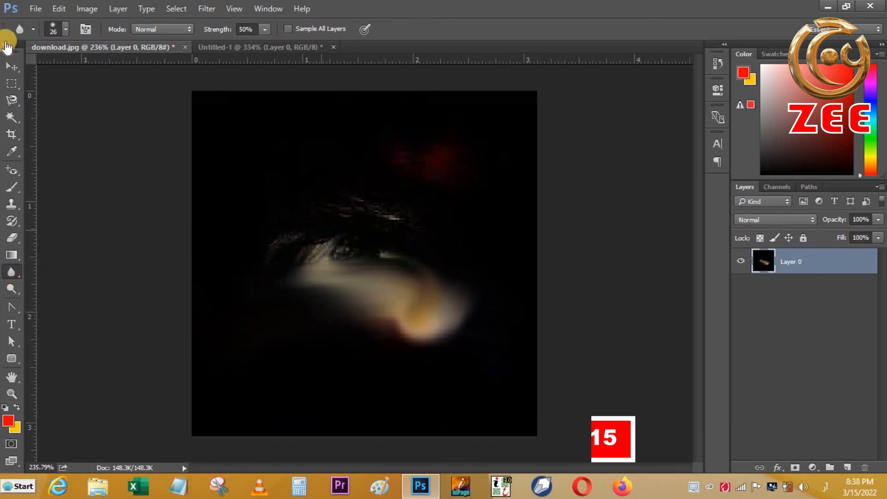
left_click(64, 29)
left_click(26, 125)
left_click(385, 214)
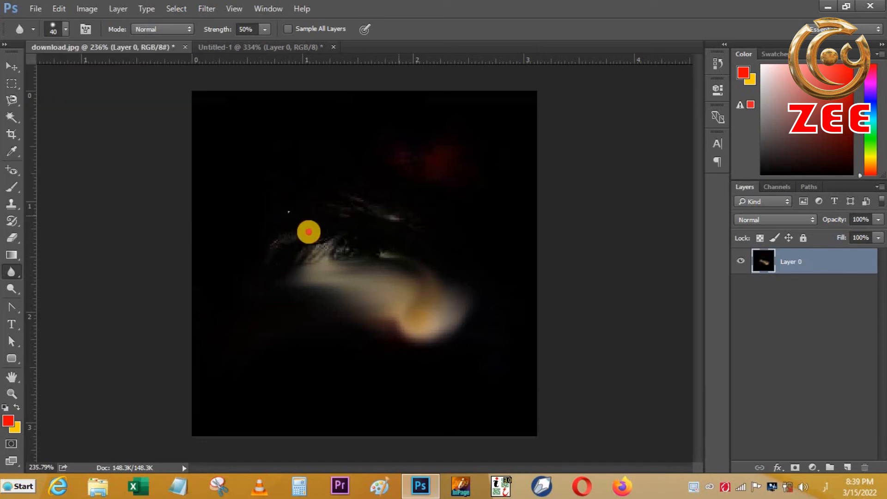
mouse_move(282, 242)
left_mouse_down()
mouse_move(443, 243)
mouse_move(412, 242)
left_mouse_up()
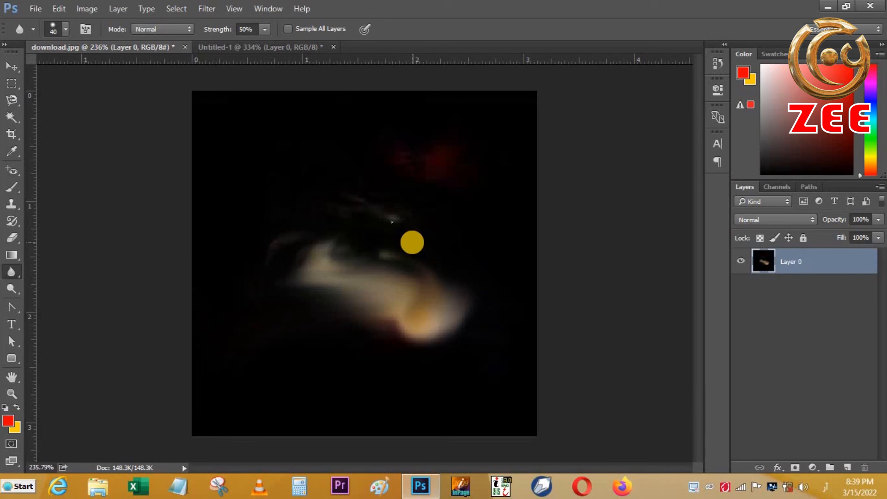
left_click_drag(412, 242, 376, 279)
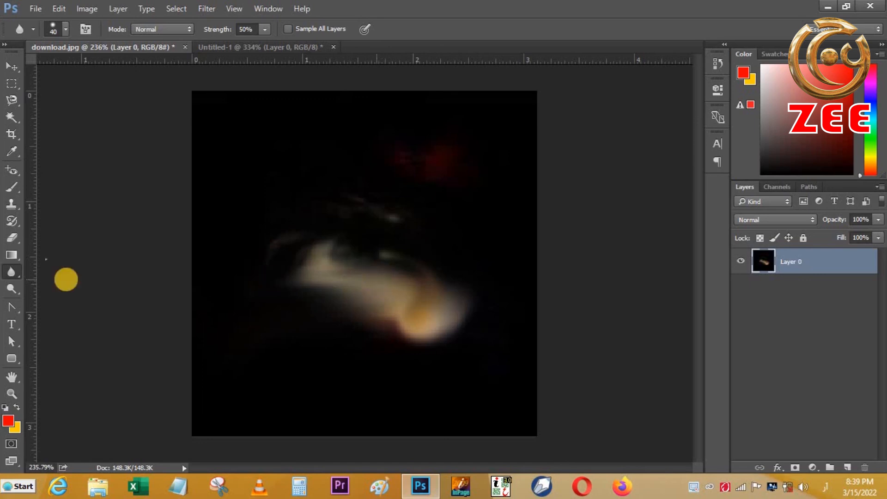
Show the tool group containing the Blur, Sharpen and Smudge tools.
left_click(18, 273)
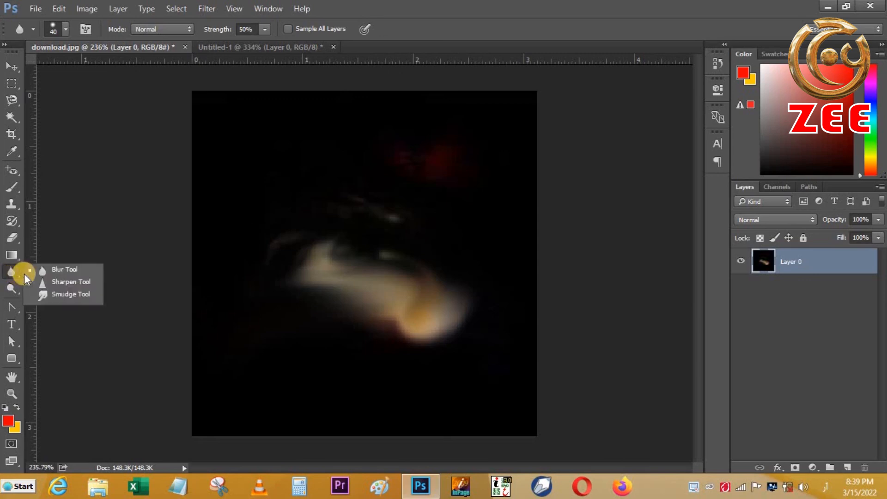